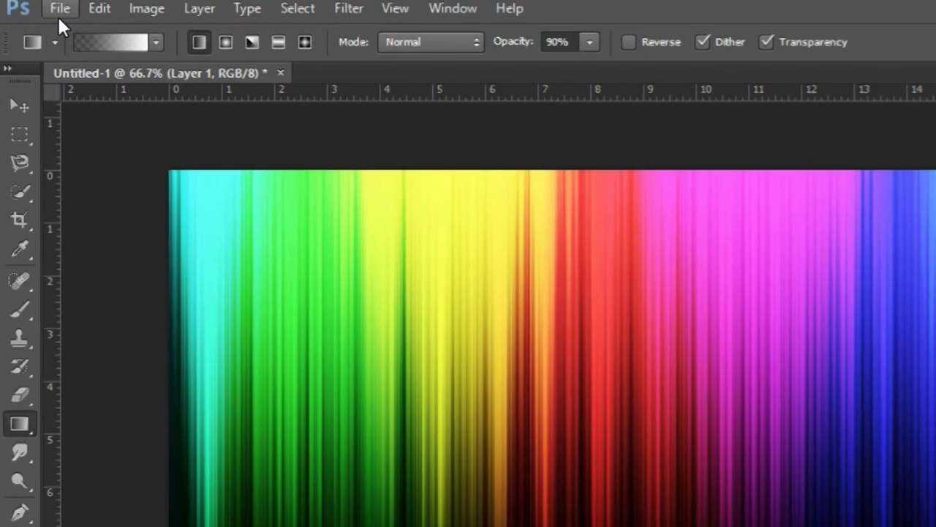
Step: Start a new document with width 1200 px, height 700 px and 72 ppi resolution
click(38, 11)
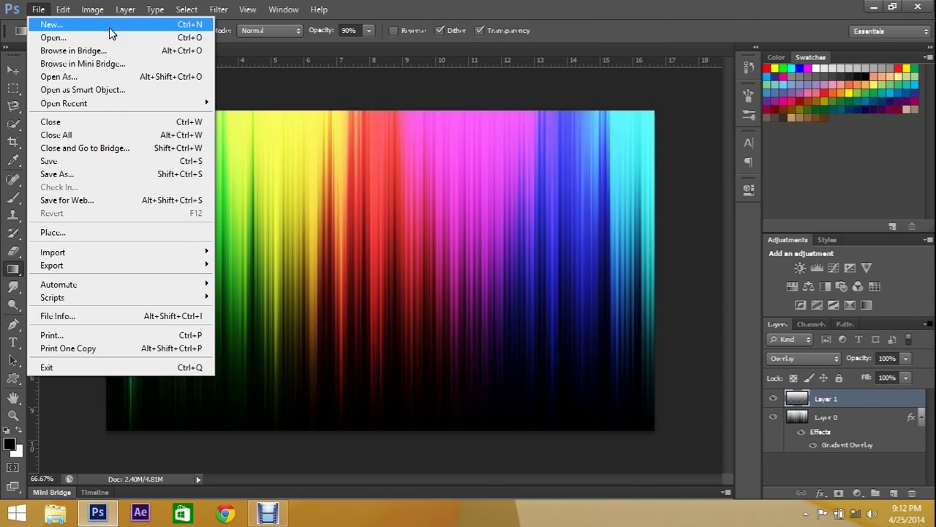
click(214, 30)
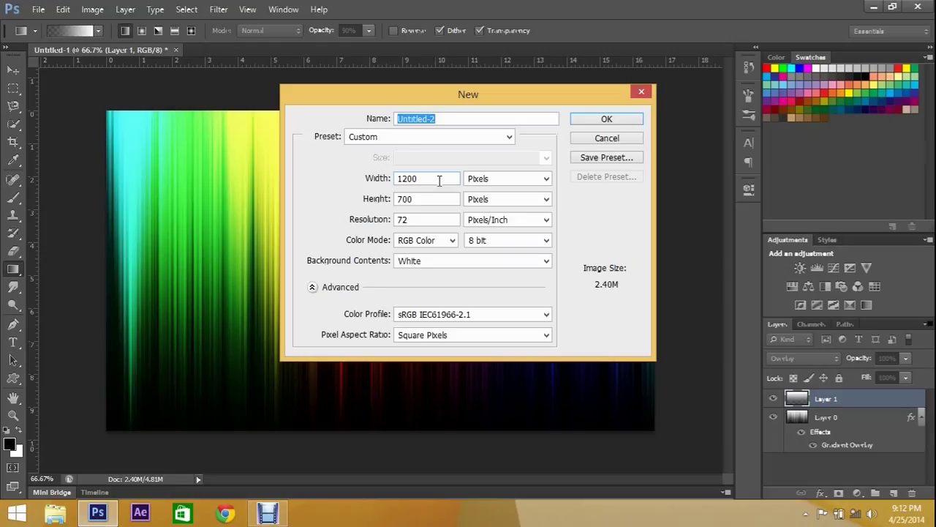
double_click(439, 180)
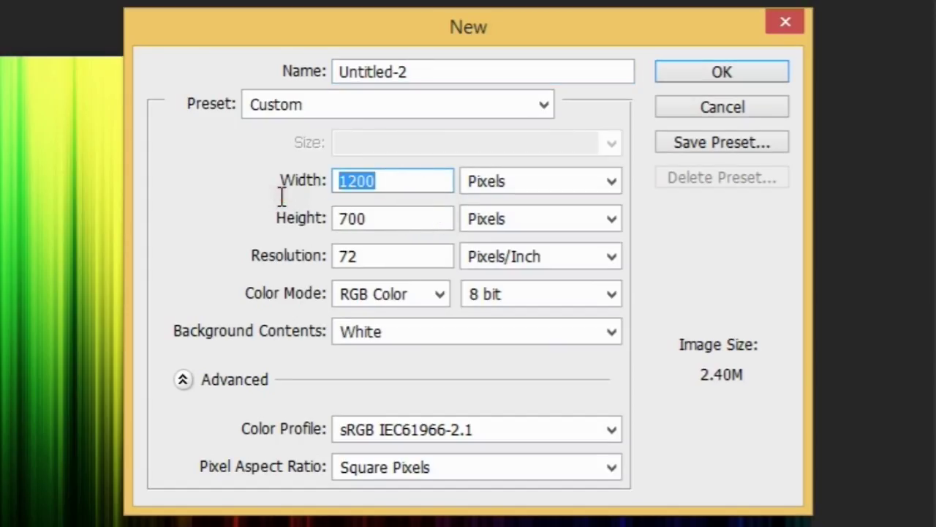
mouse_move(357, 180)
mouse_down()
mouse_move(400, 180)
mouse_move(271, 192)
mouse_up()
double_click(385, 217)
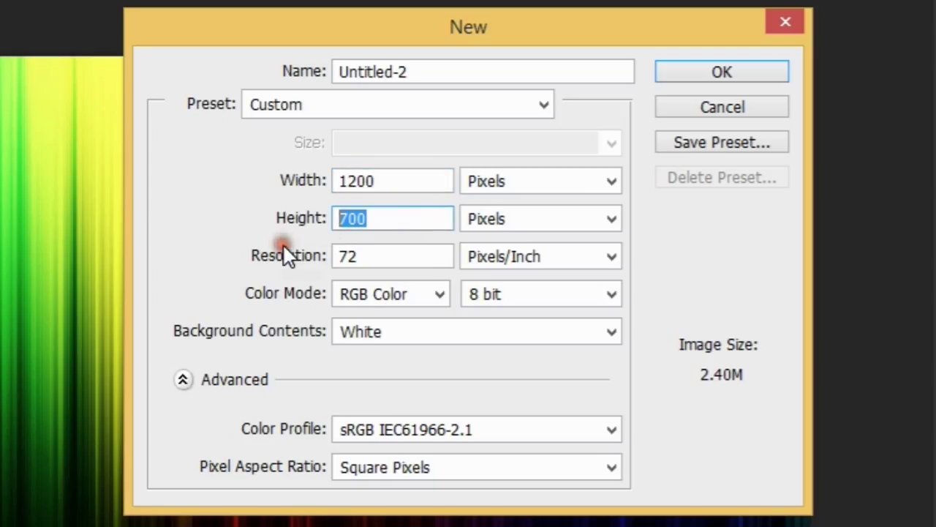
drag(408, 252, 277, 288)
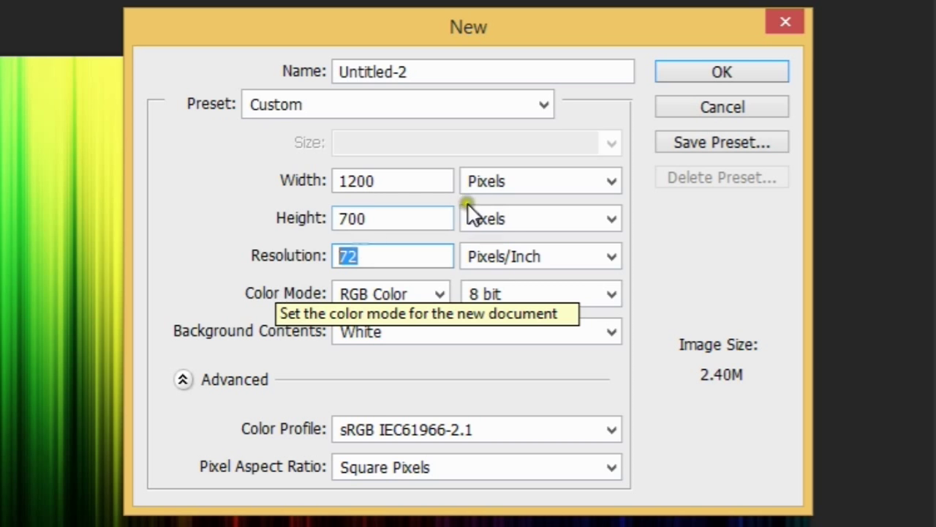
Step: Create the 1200×700 document and unlock its Background into Layer 0
click(763, 72)
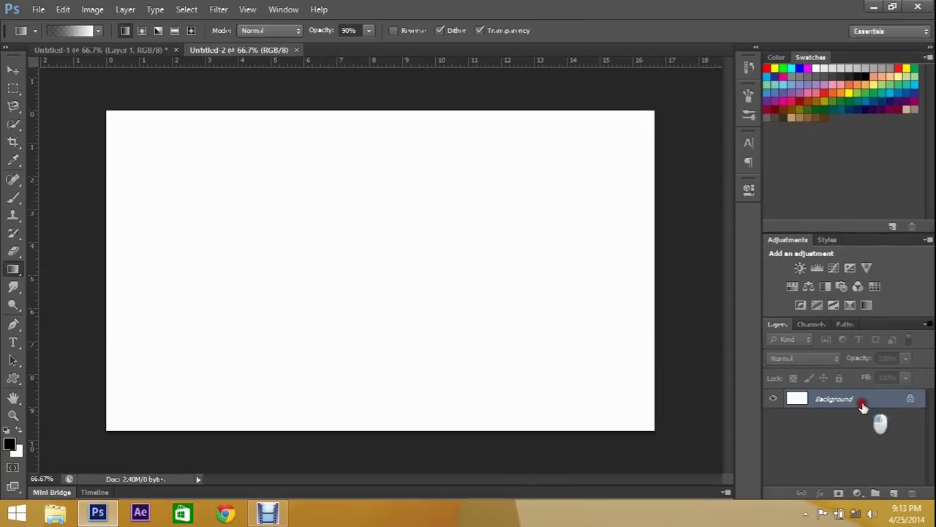
double_click(863, 407)
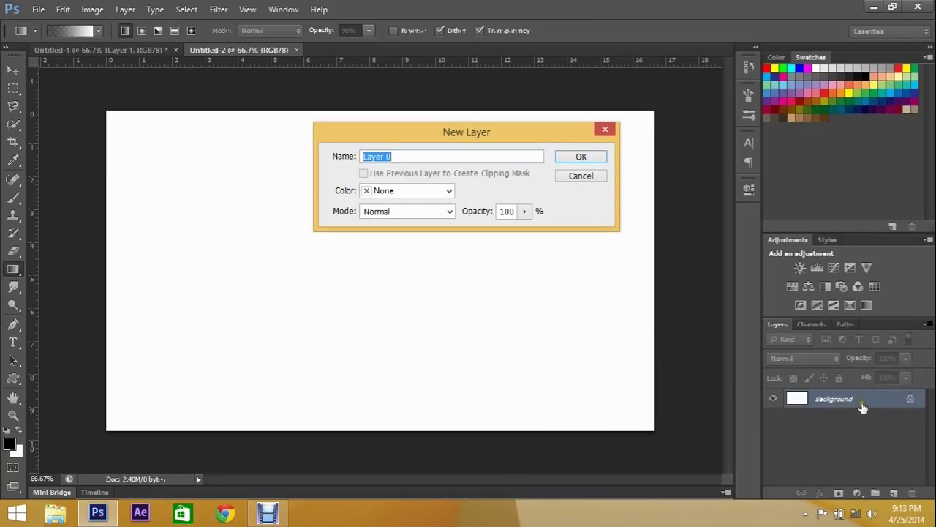
click(577, 158)
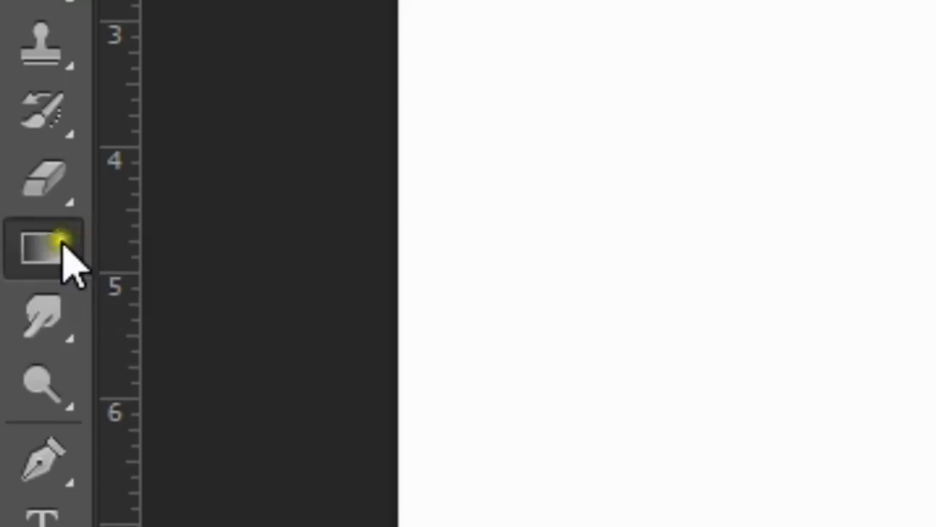
Step: Fill Layer 0 with a vertical gradient drawn from the canvas bottom to top
right_click(63, 242)
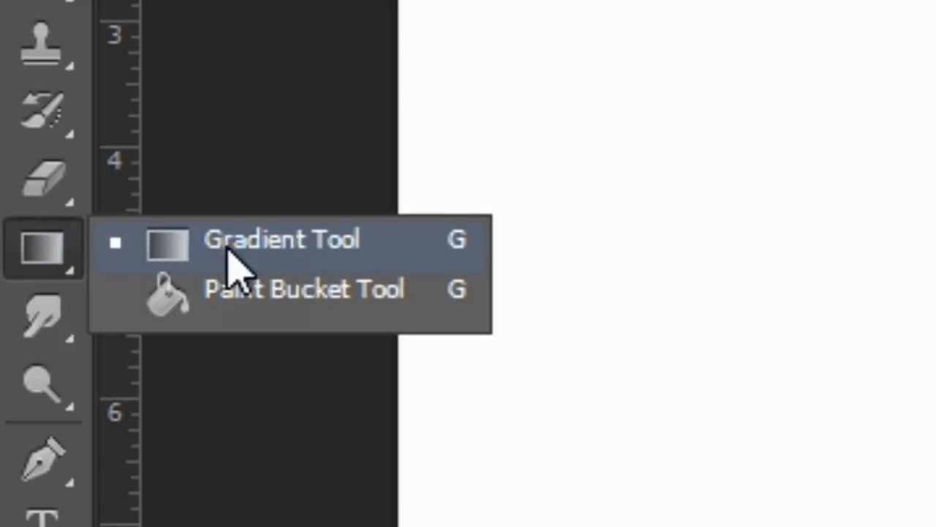
right_click(59, 283)
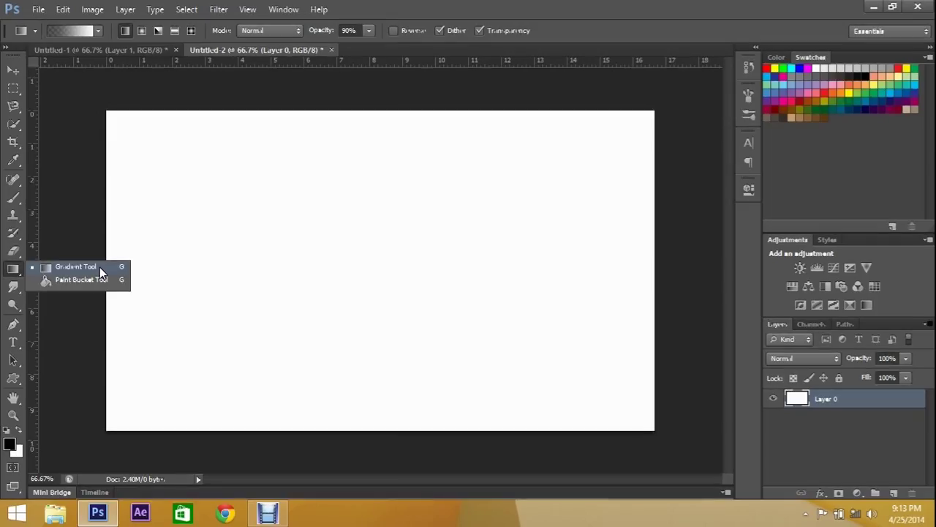
click(100, 267)
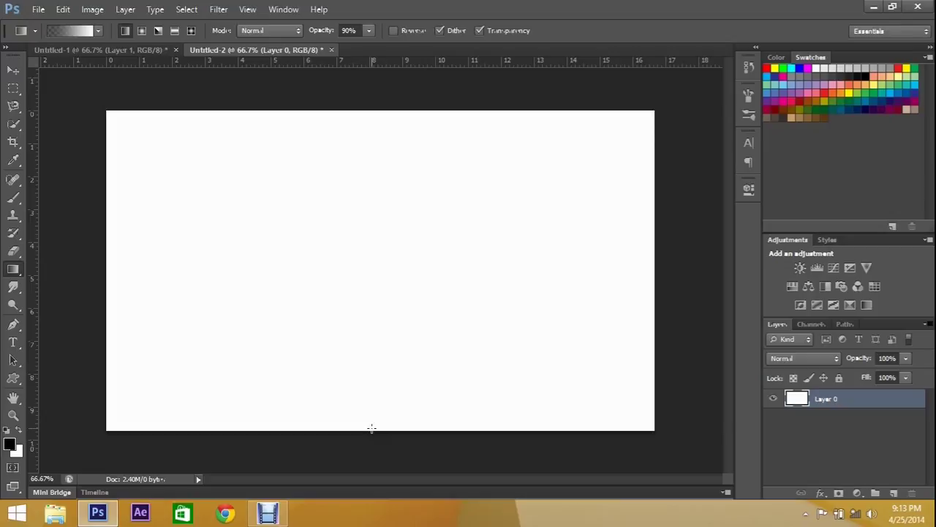
drag(372, 428, 368, 112)
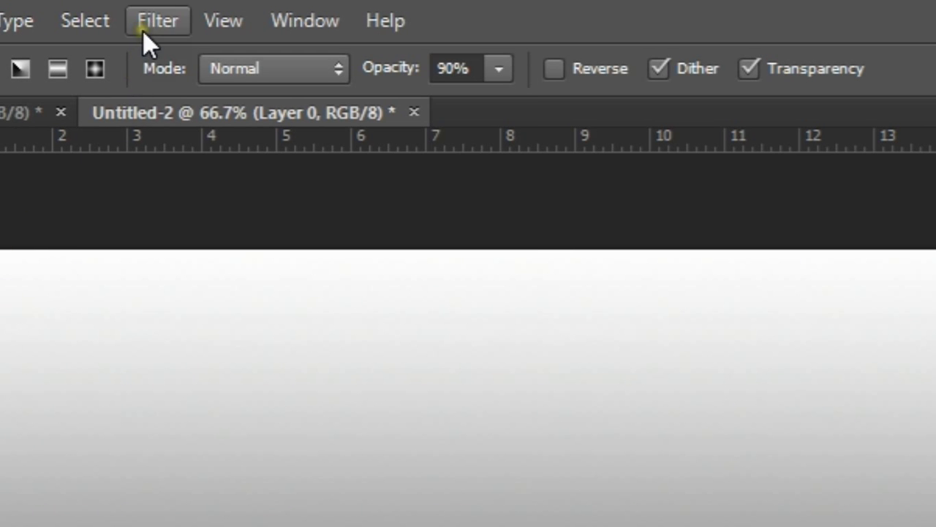
Step: Apply a Square-type Wave distortion with 13 generators to the gradient
click(143, 30)
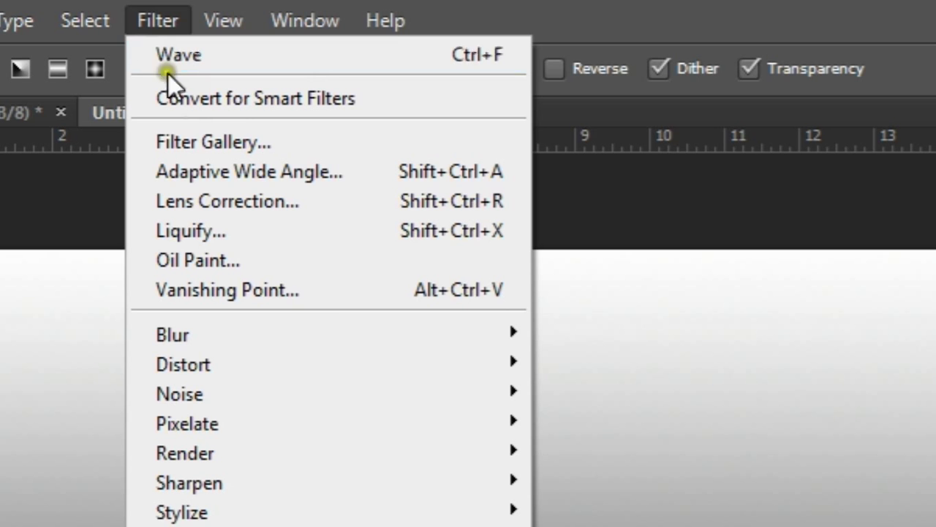
mouse_move(219, 129)
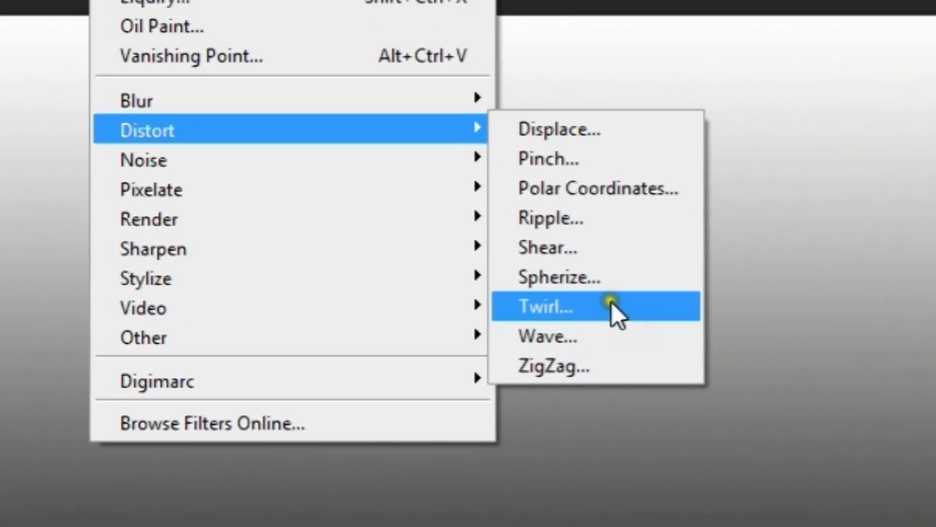
click(651, 377)
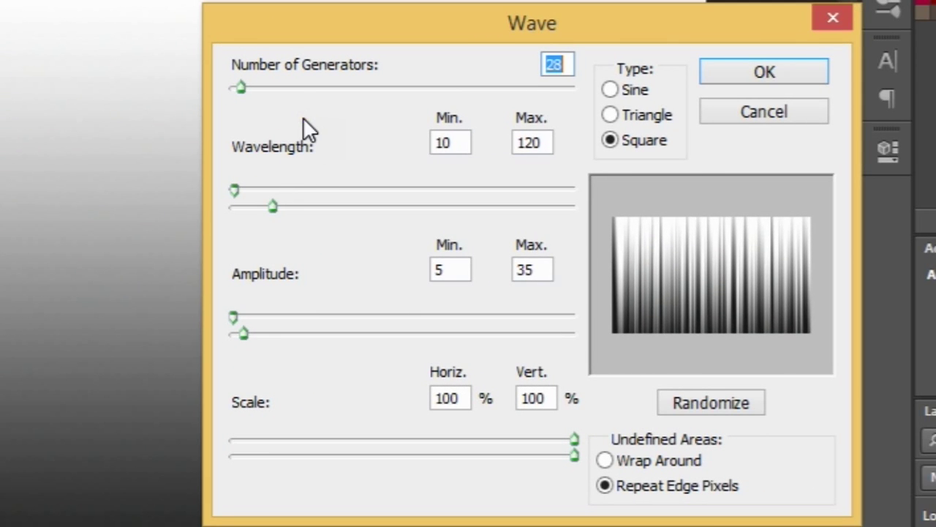
click(646, 145)
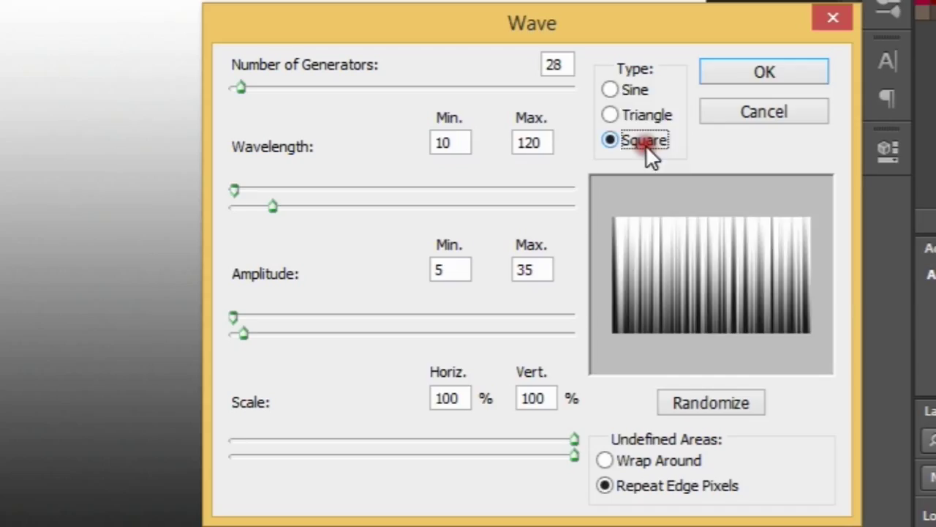
click(613, 88)
click(645, 148)
drag(240, 87, 322, 91)
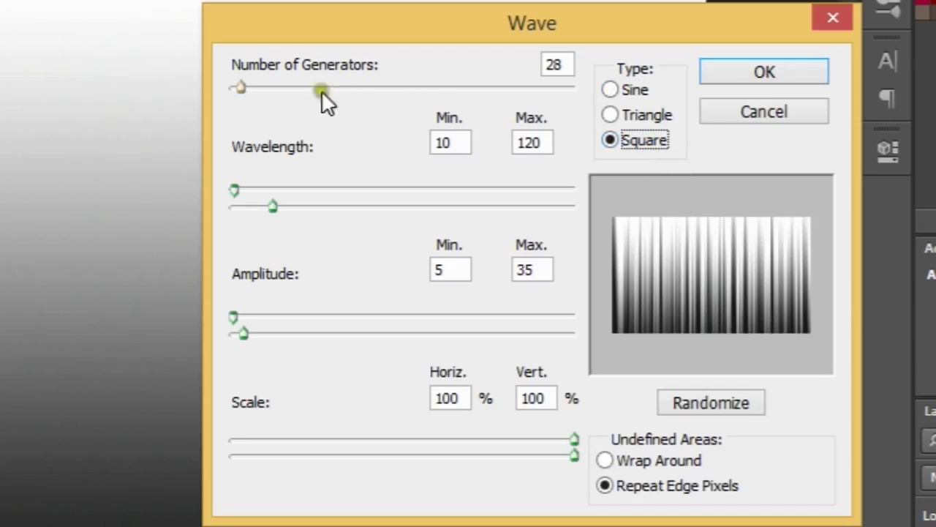
click(242, 89)
drag(244, 90, 242, 86)
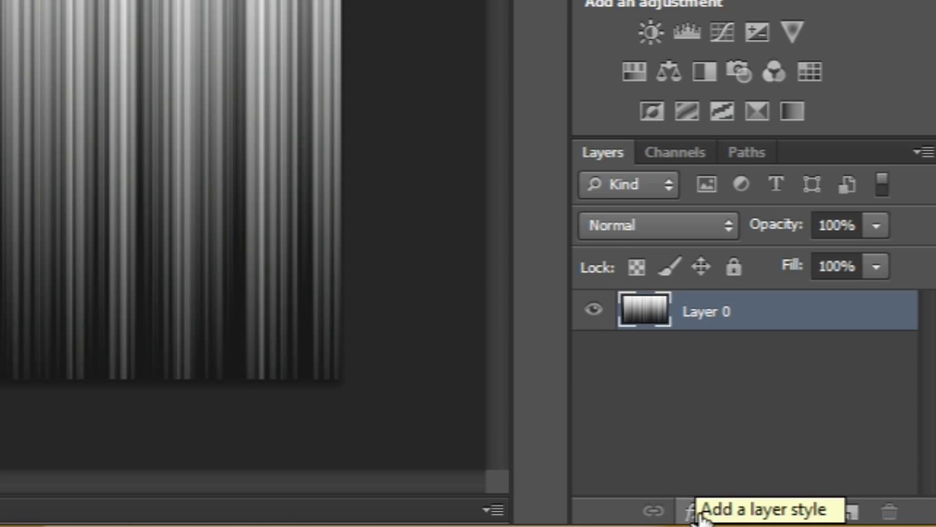
Step: Add a Gradient Overlay to Layer 0 and choose the Spectrum preset after previewing others
click(689, 512)
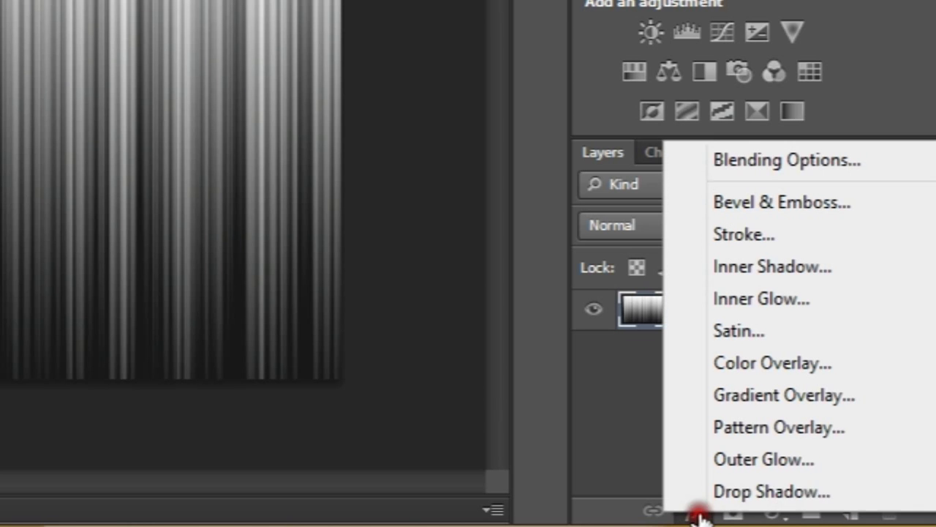
click(768, 395)
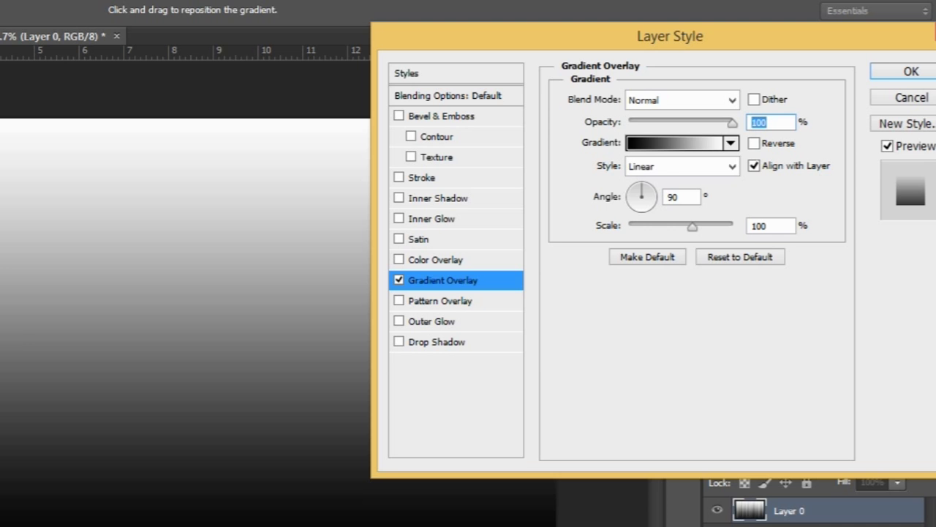
click(648, 143)
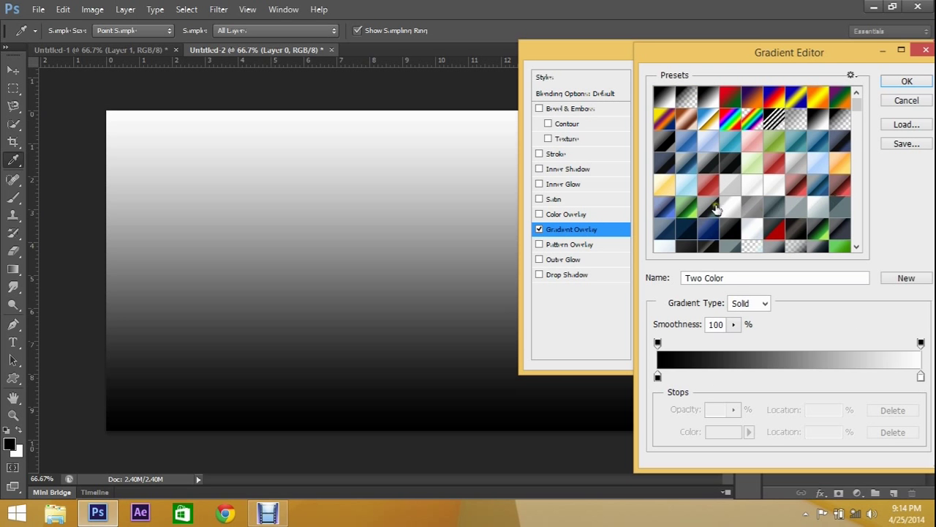
click(729, 123)
click(753, 97)
click(795, 97)
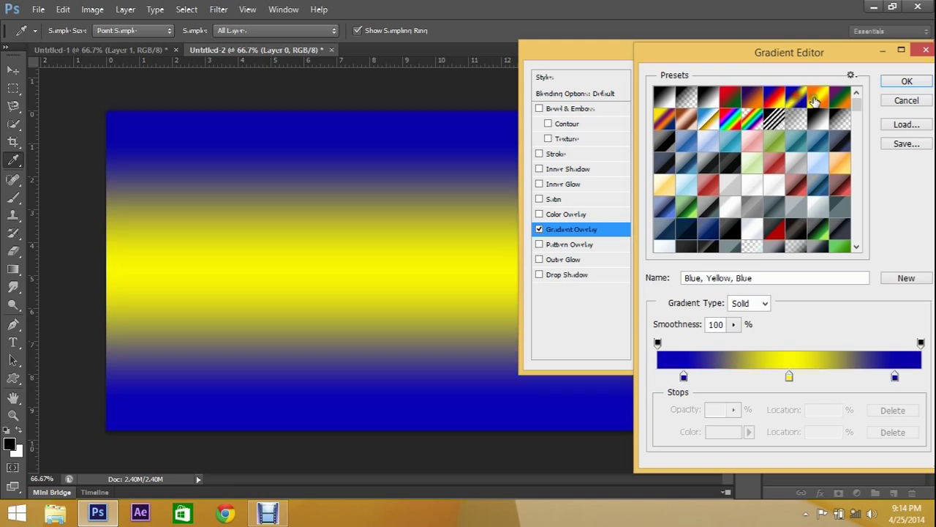
click(843, 99)
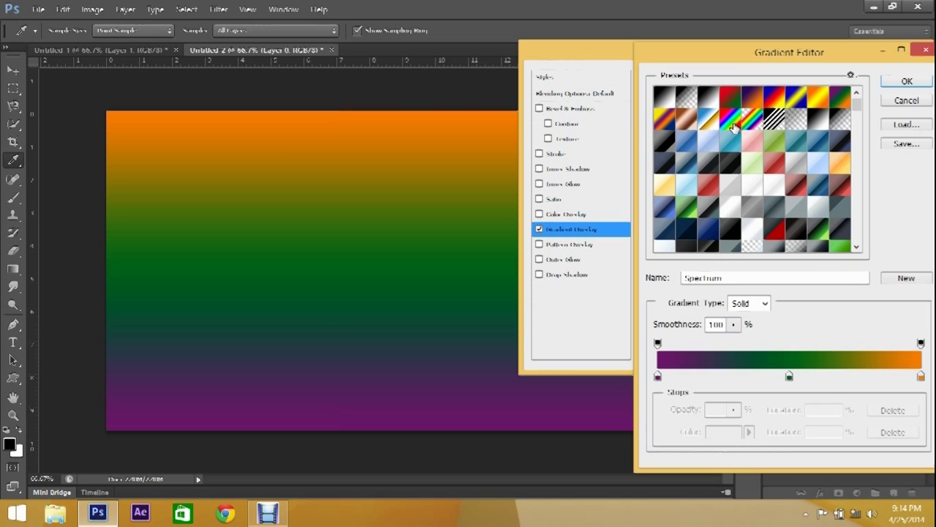
click(734, 127)
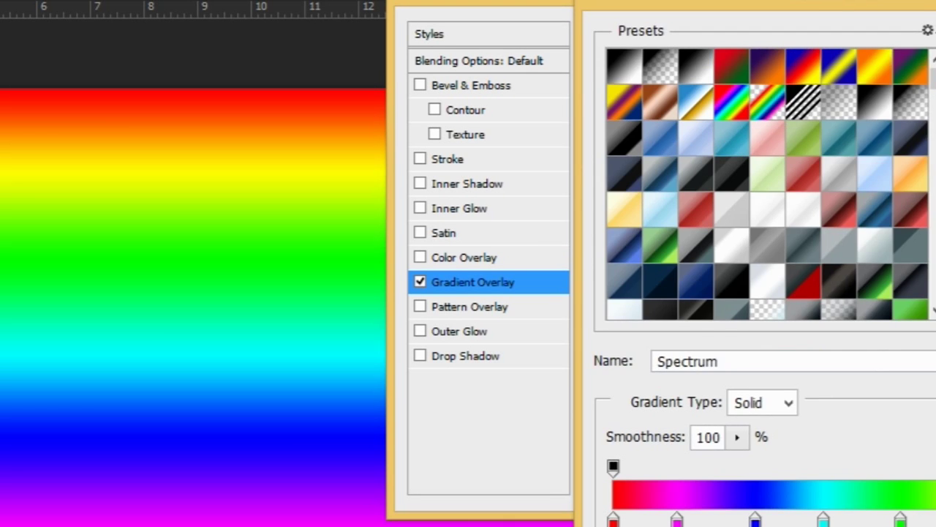
Step: Set the Spectrum overlay to 0° angle, Subtract blend mode and lowered opacity, then apply
key(Return)
double_click(759, 182)
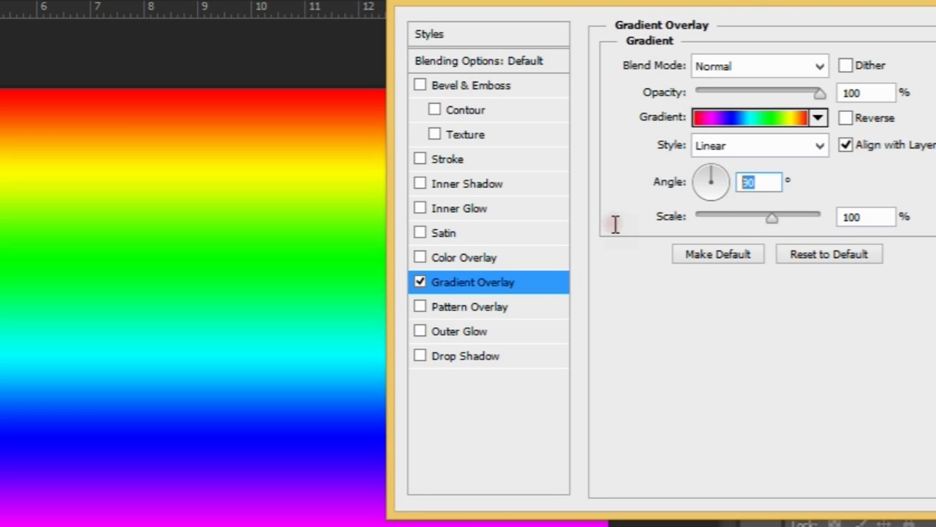
text(0)
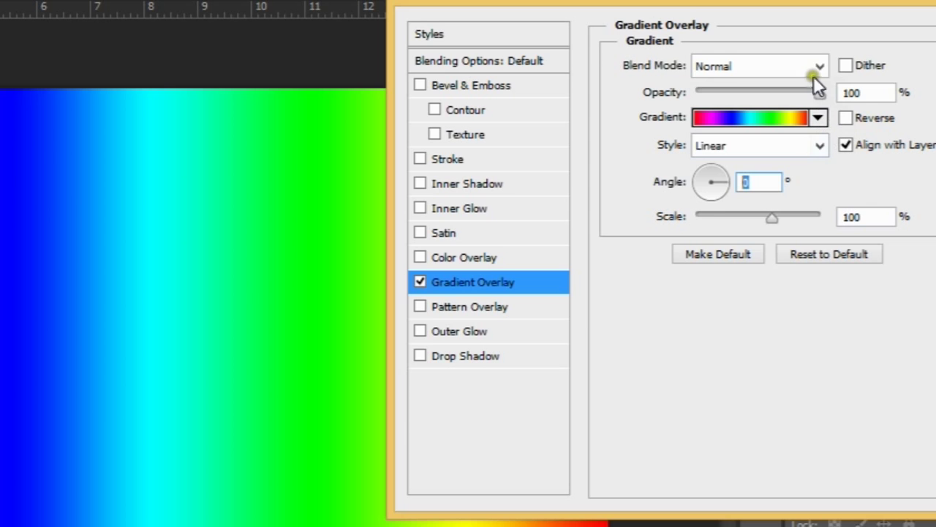
click(819, 68)
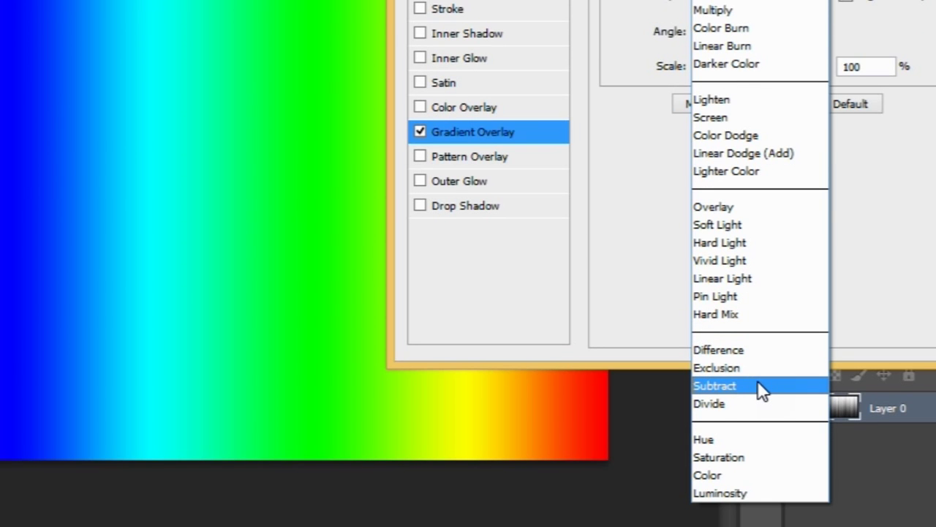
click(757, 383)
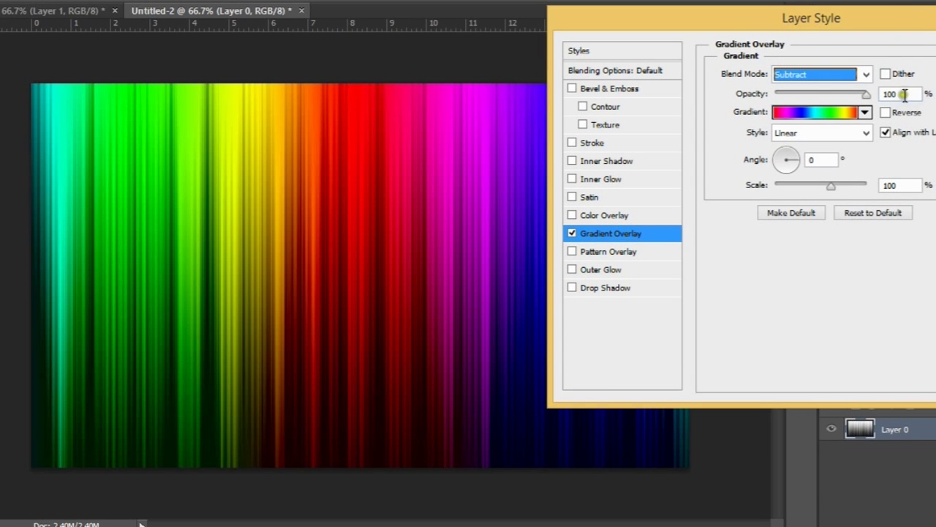
click(901, 97)
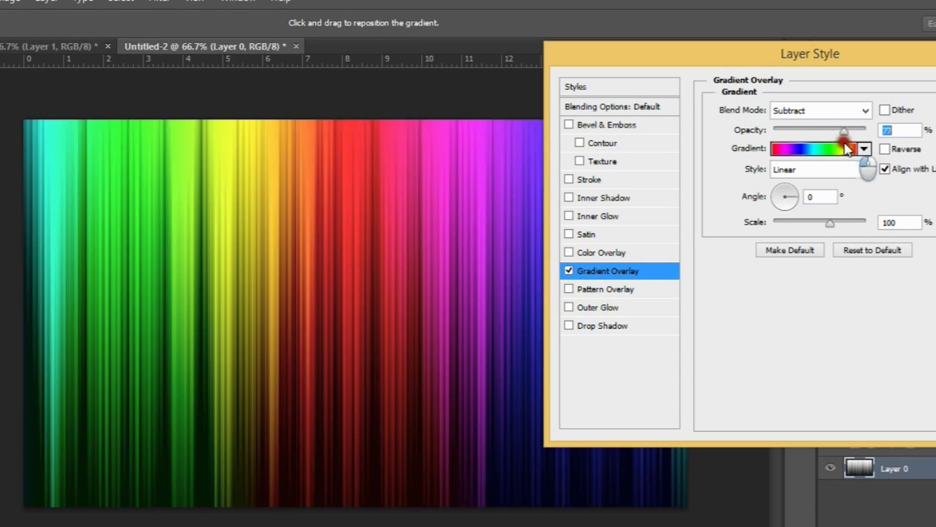
drag(866, 94, 829, 94)
drag(830, 151, 848, 149)
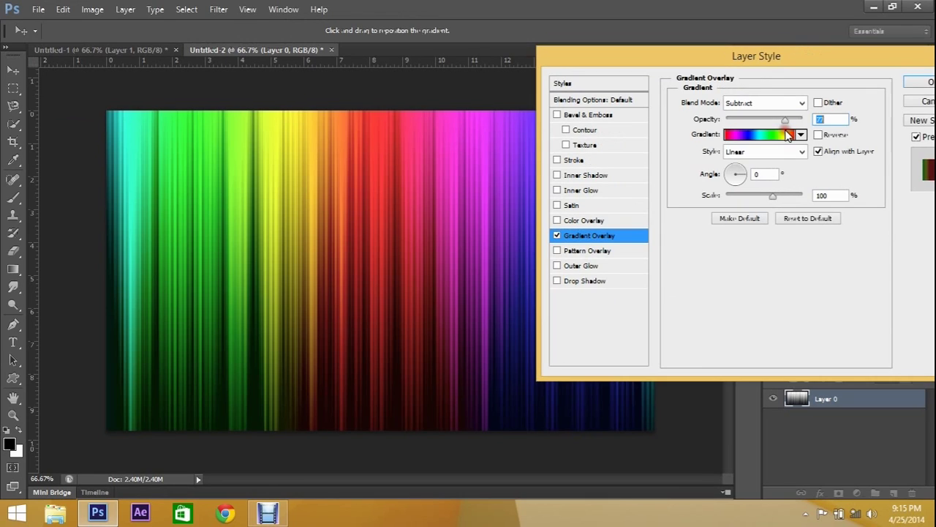
click(907, 81)
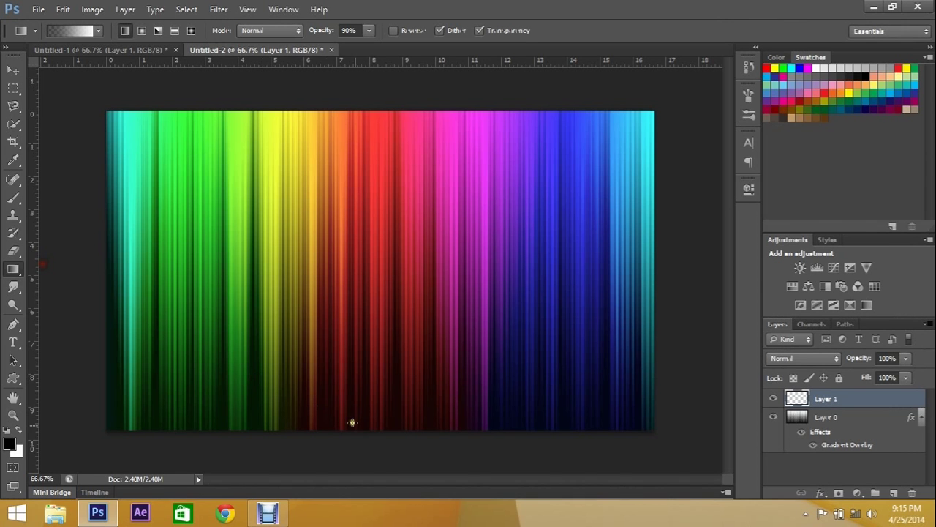
Step: Draw a light-to-dark gradient on Layer 1 from the canvas bottom to top
drag(387, 428, 373, 117)
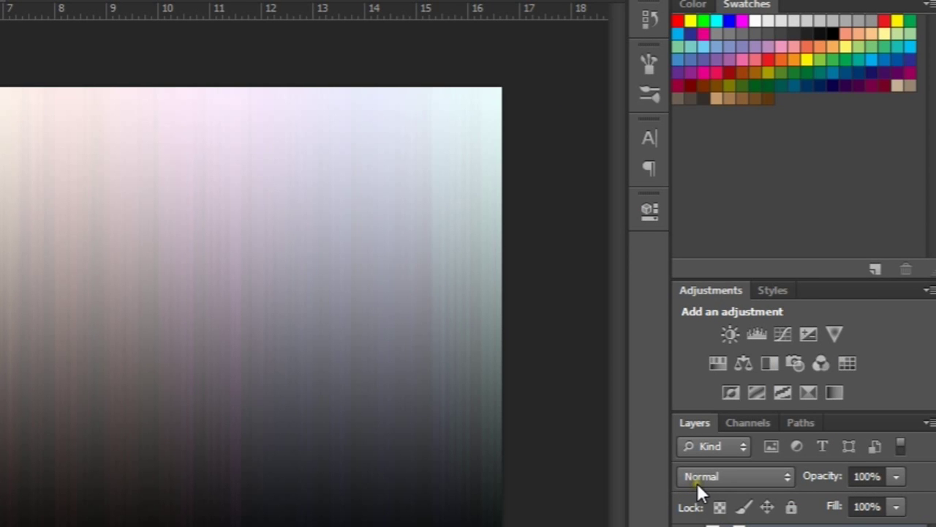
click(697, 483)
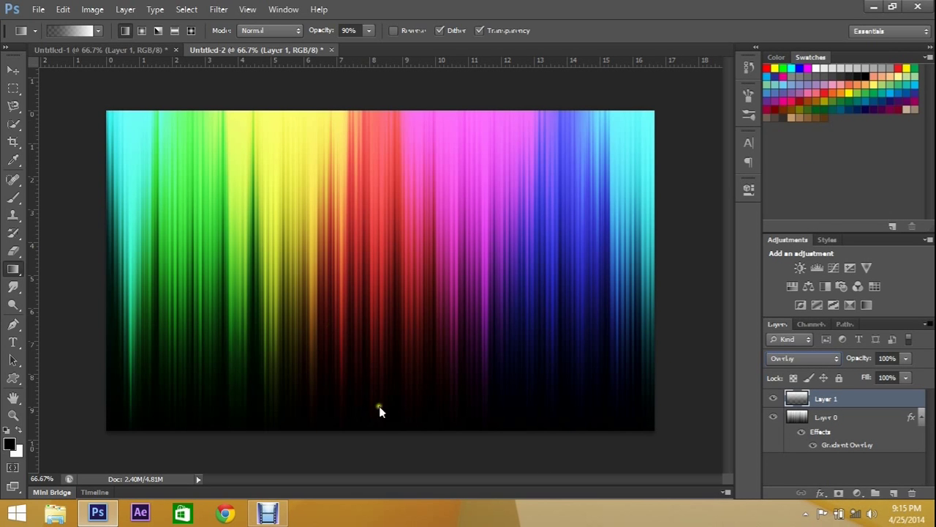
Step: Switch Layer 1 to Soft Light blending, toggling its visibility to compare before and after
click(773, 398)
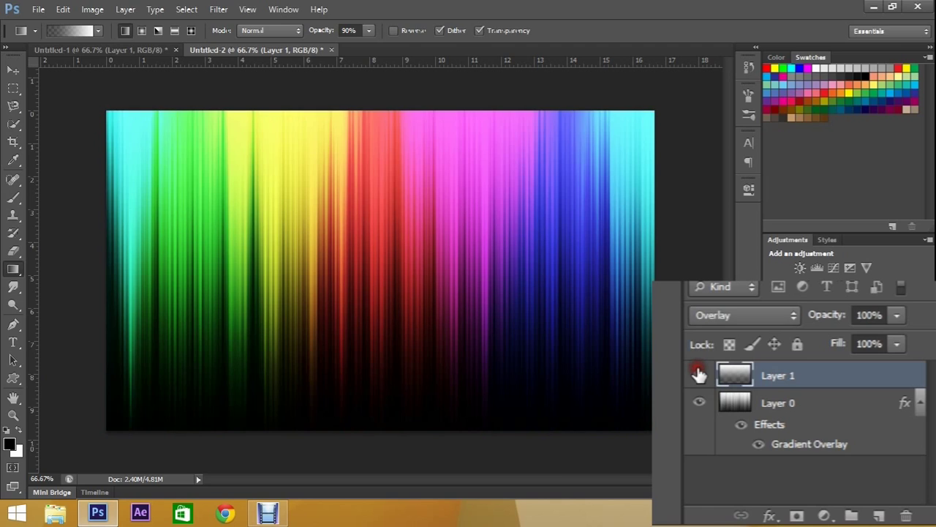
click(699, 375)
click(699, 375)
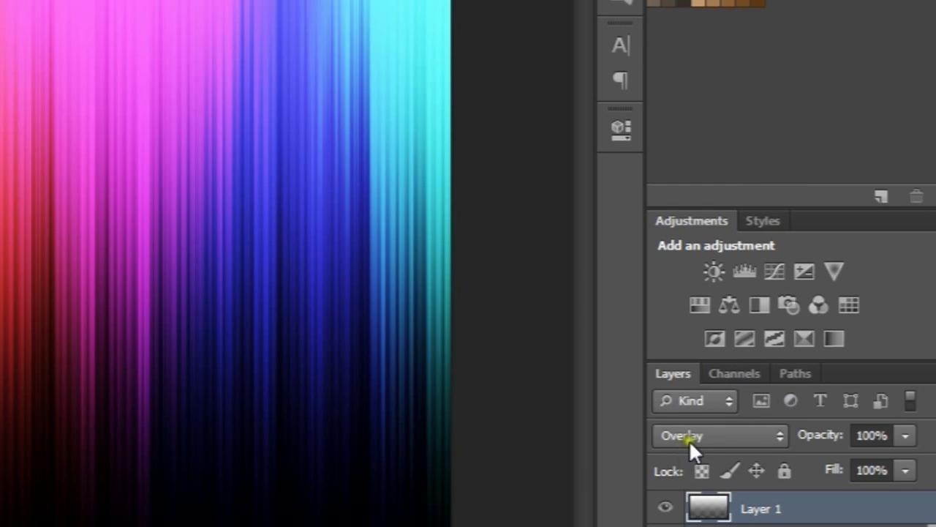
click(690, 438)
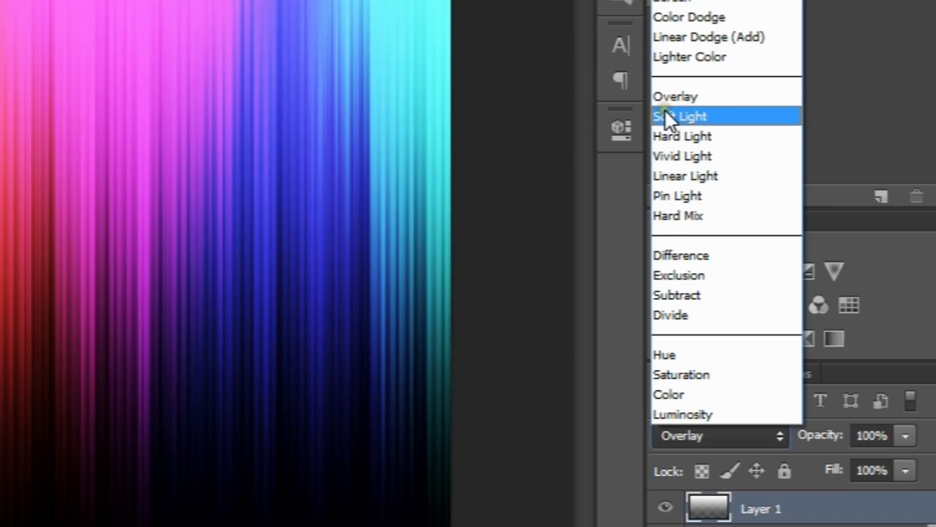
click(665, 116)
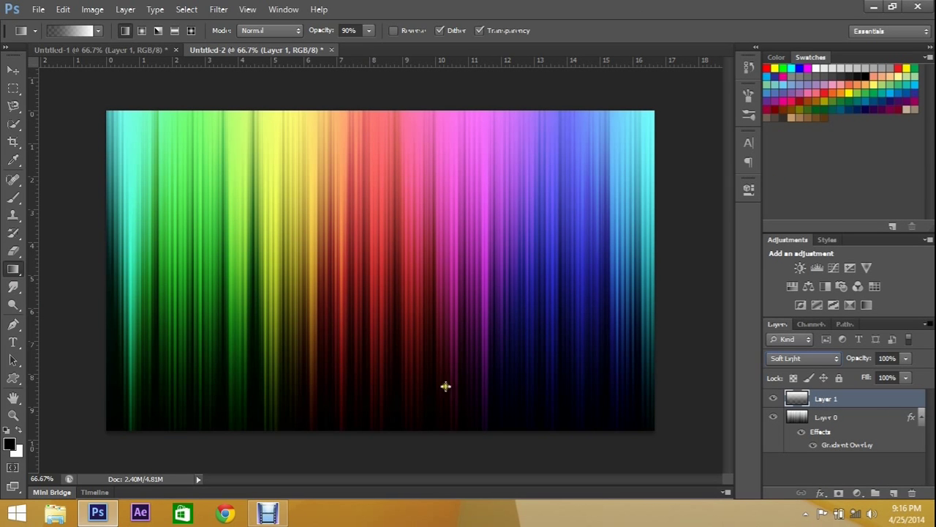
click(773, 399)
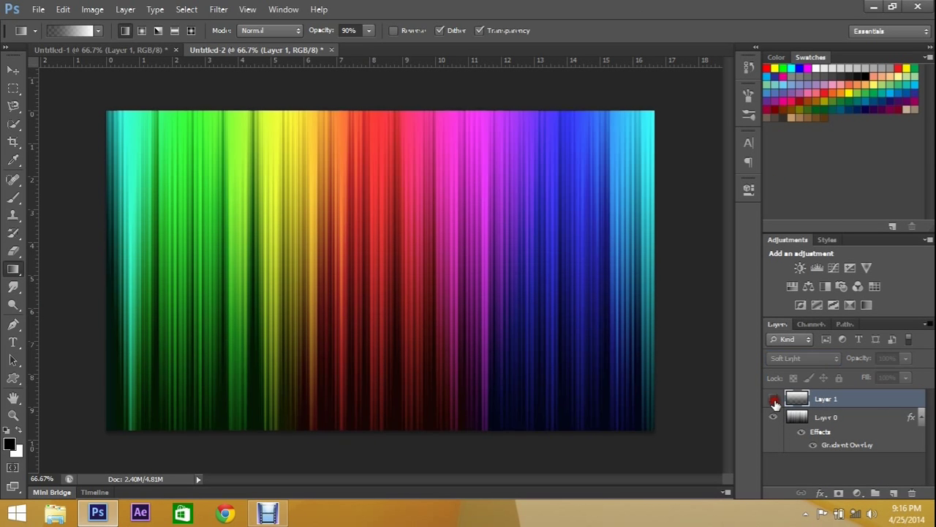
click(774, 399)
click(774, 399)
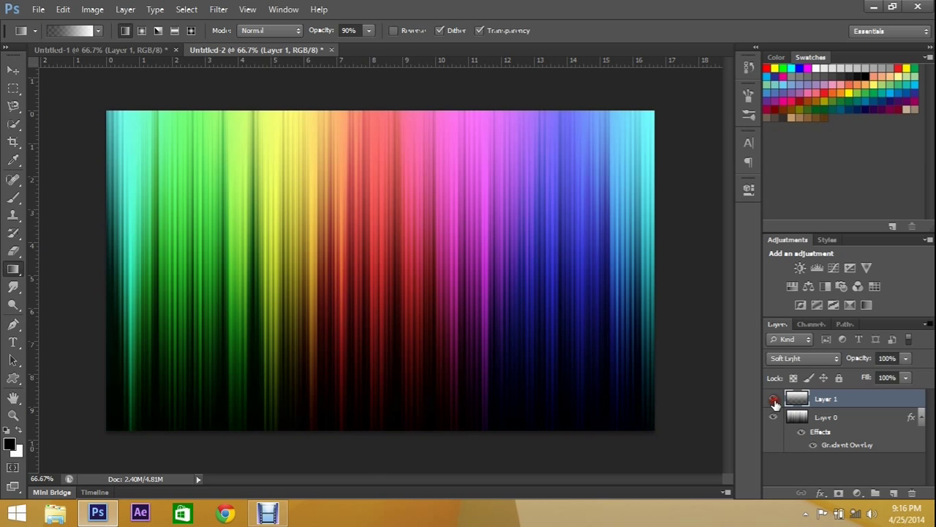